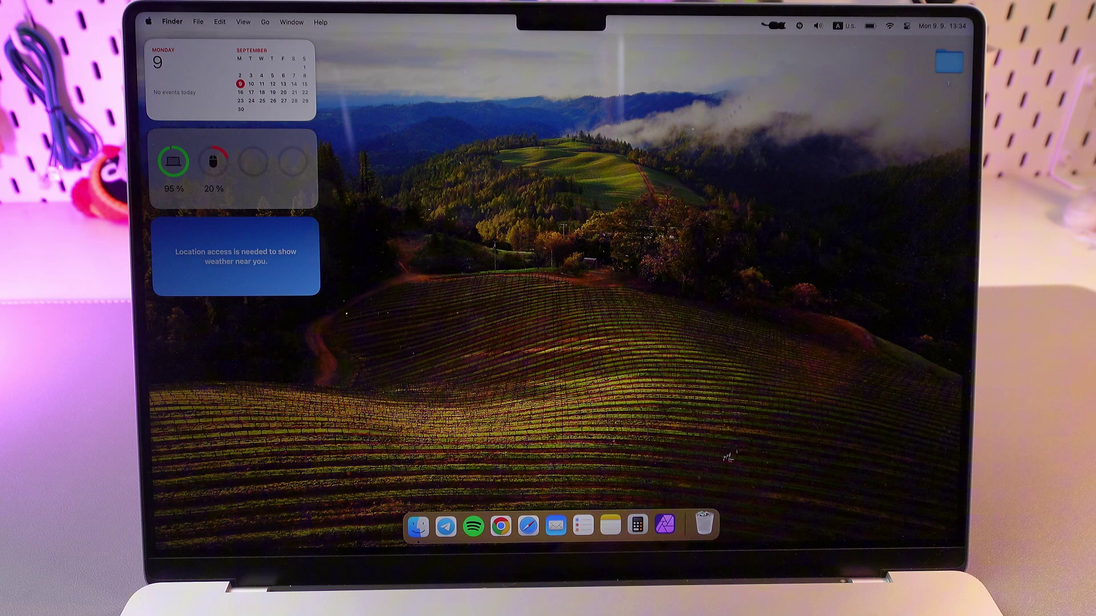
- Open Bluetooth Settings from the Control Center menu-bar icon
{"action": "left_click", "coordinate": [908, 26]}
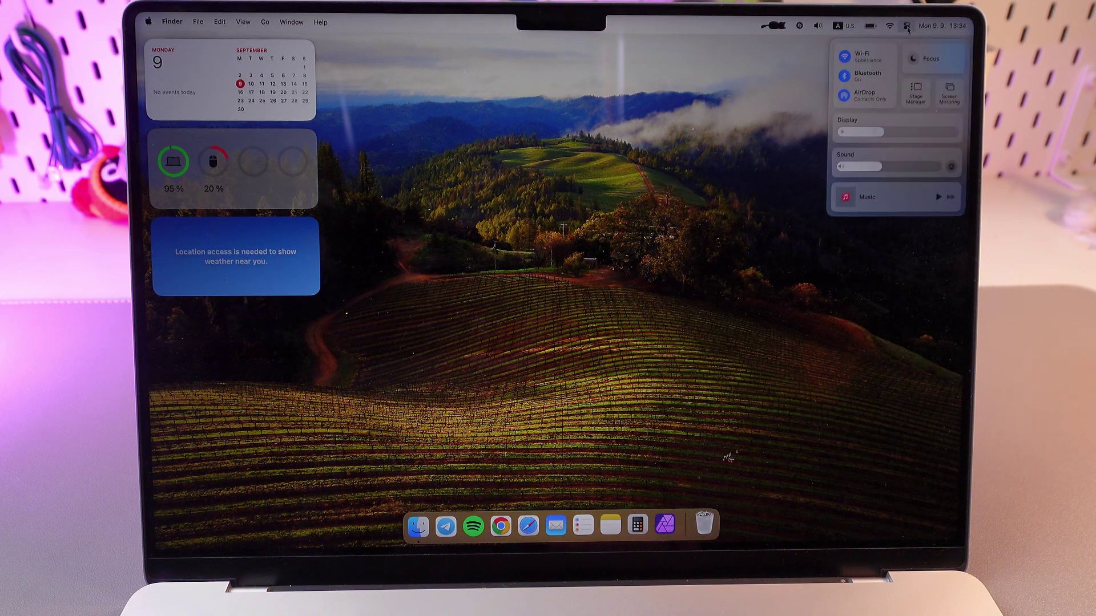
{"action": "left_click", "coordinate": [870, 75]}
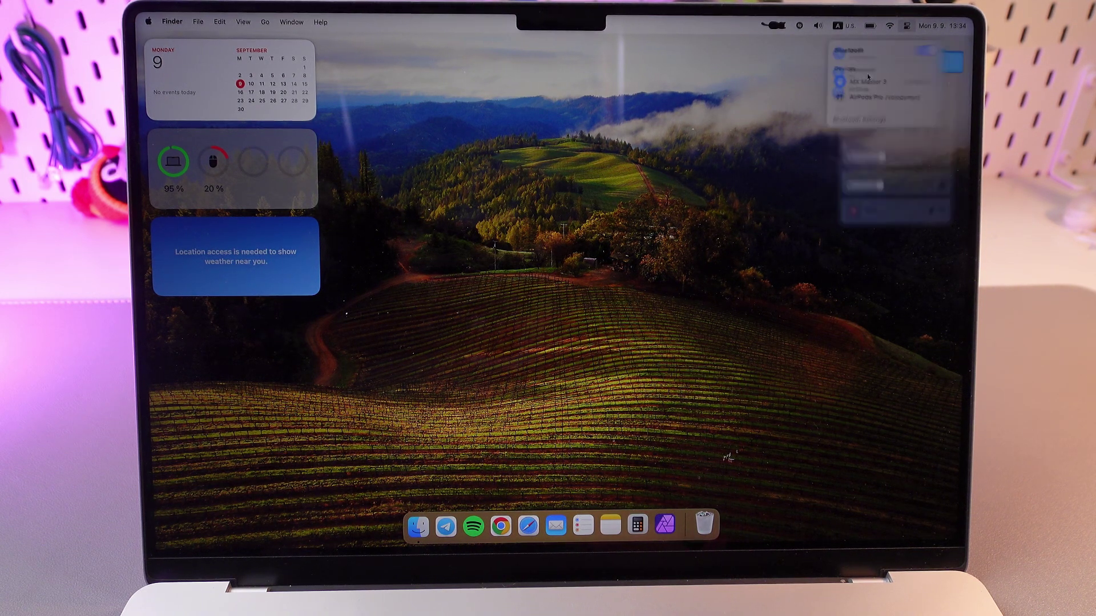
{"action": "left_click", "coordinate": [858, 129]}
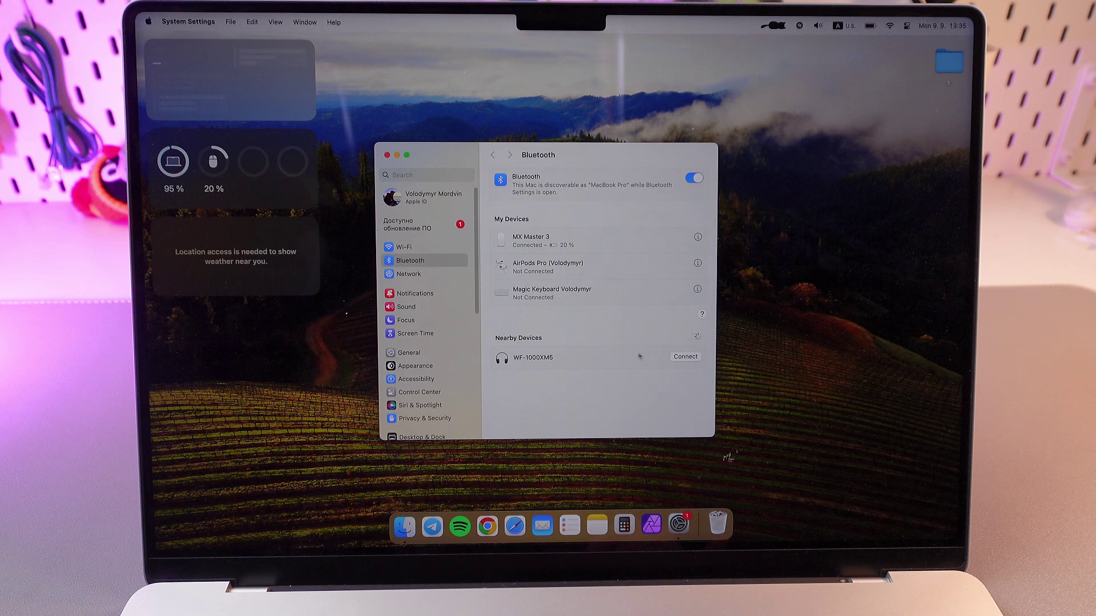
- Connect the WF-1000XM5 earbuds from Nearby Devices and show their details
{"action": "left_click", "coordinate": [685, 357]}
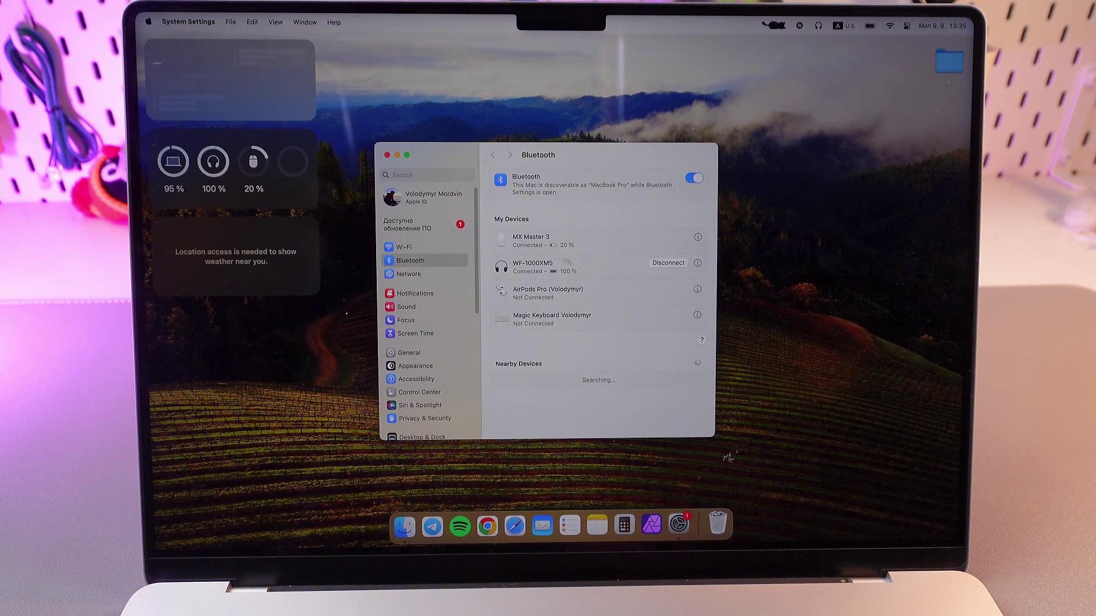
{"action": "mouse_move", "coordinate": [593, 267]}
{"action": "left_click", "coordinate": [697, 262]}
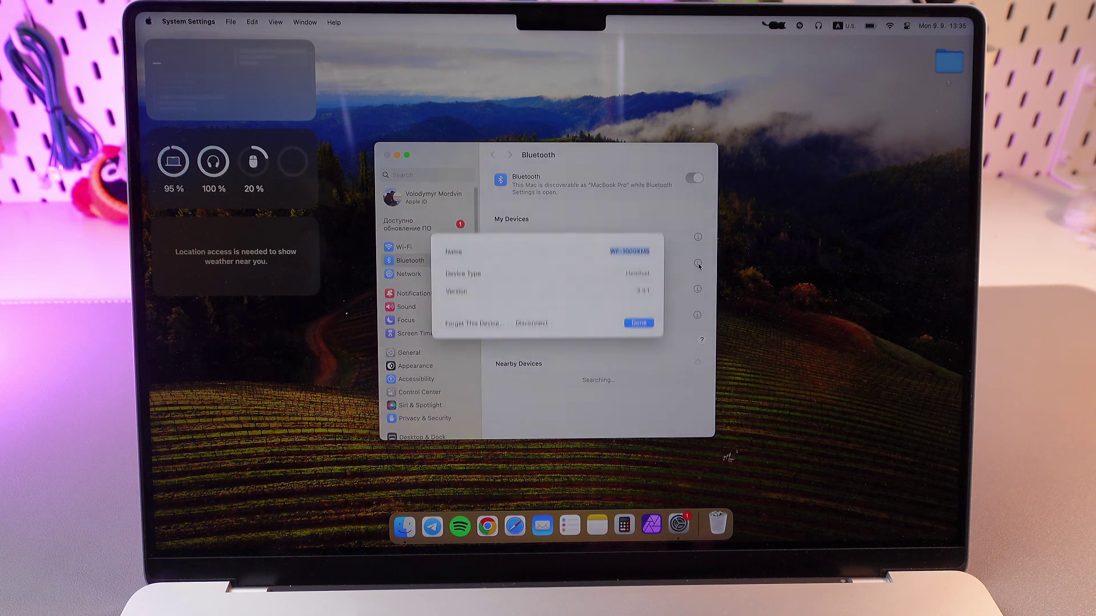